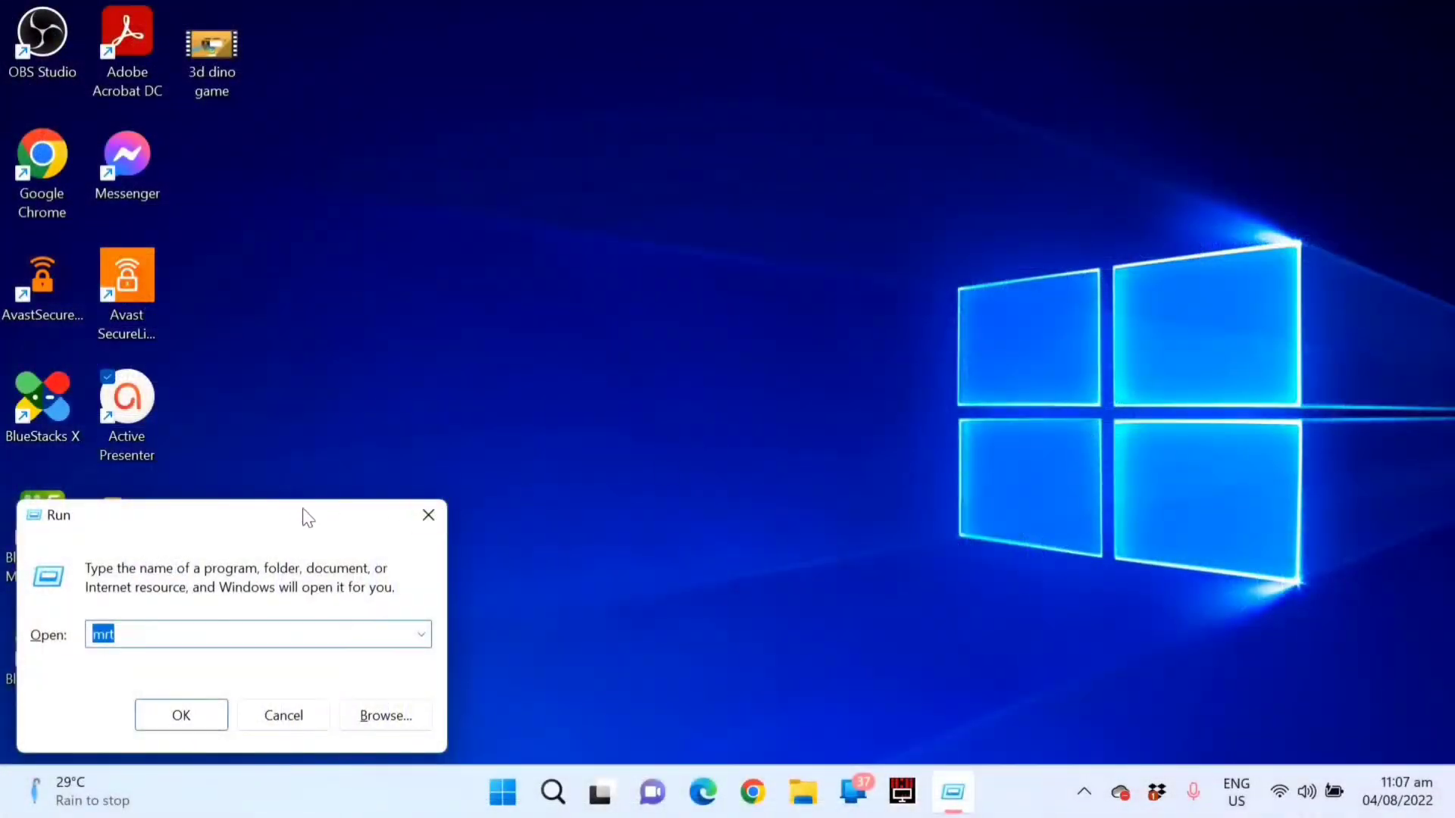
Step: Centre the Run dialog and run the mrt command to launch the Malicious Software Removal Tool
{"action": "left_click_drag", "start_coordinate": [307, 518], "coordinate": [819, 229]}
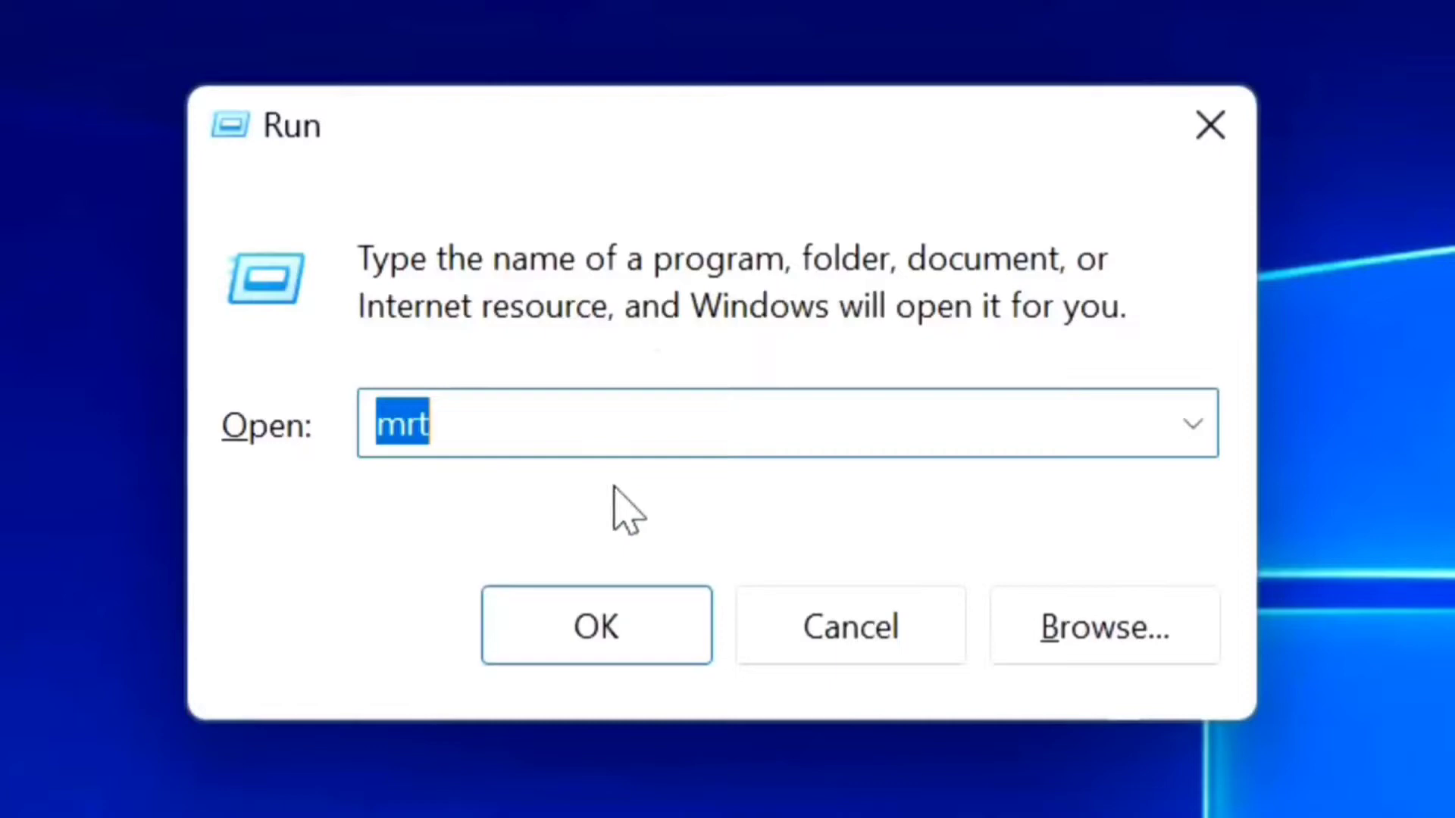
{"action": "left_click", "coordinate": [565, 429]}
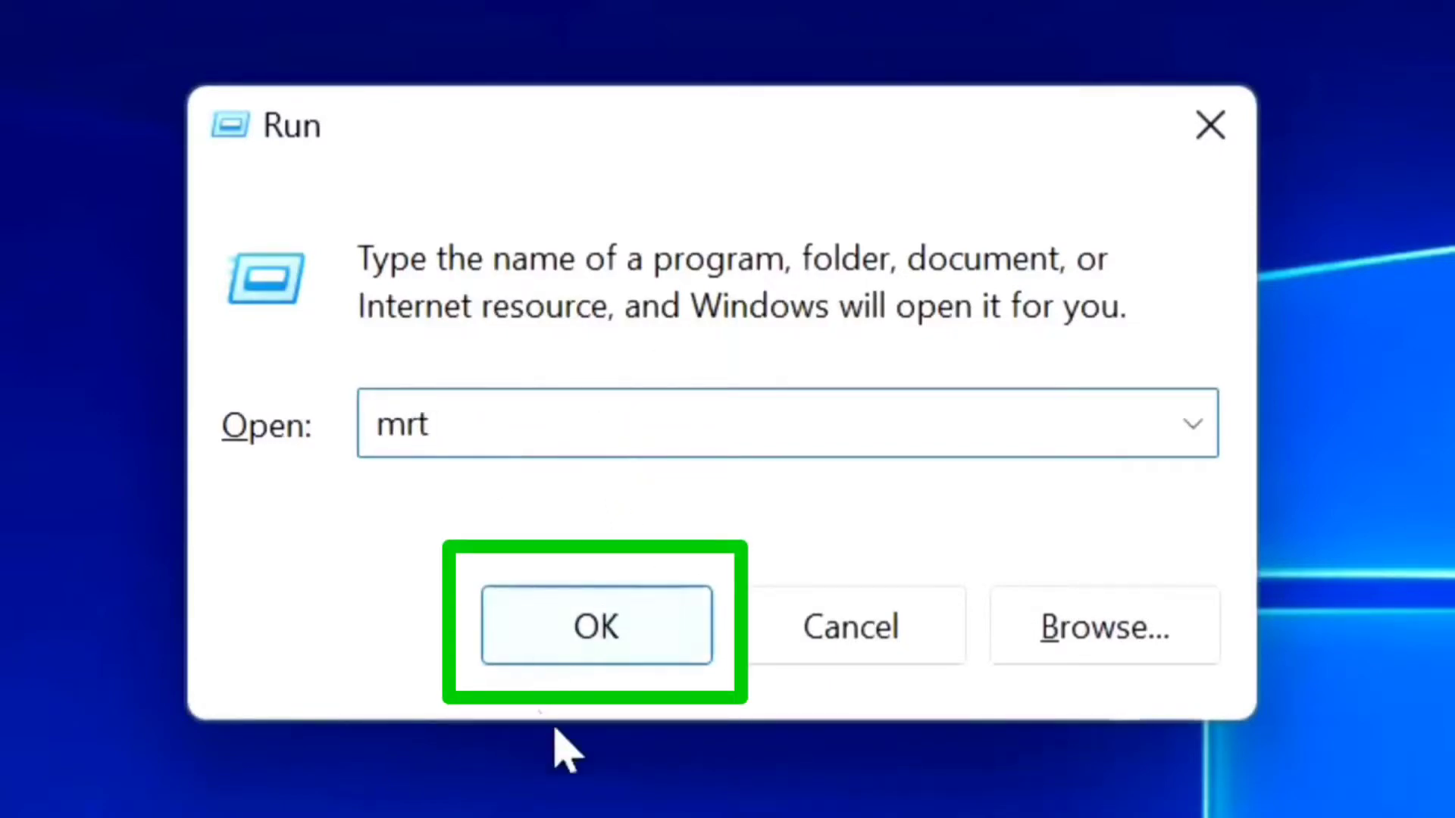
{"action": "left_click", "coordinate": [595, 660]}
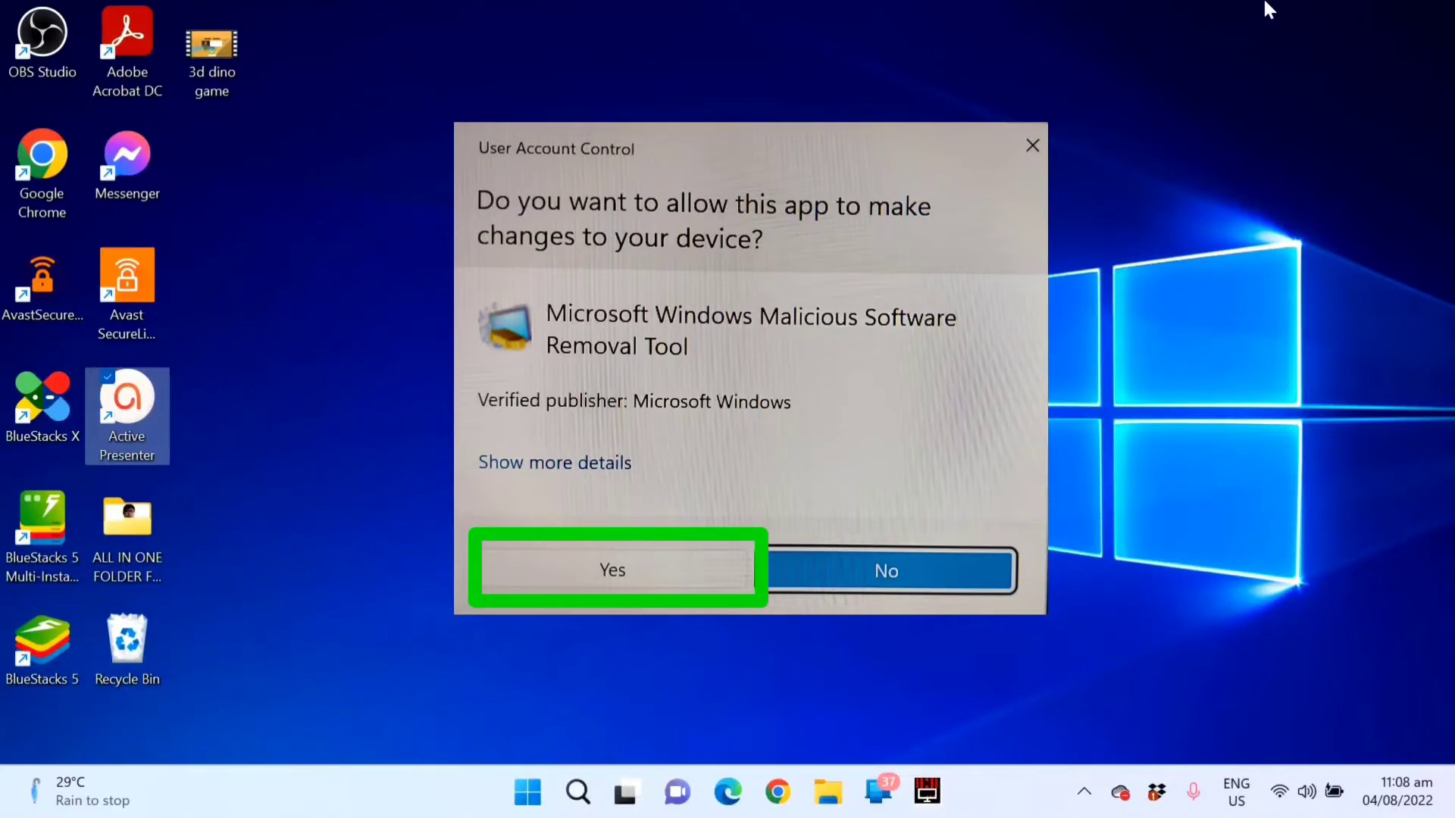
Step: Approve the permission prompt, then start a Quick scan from the welcome page
{"action": "left_click", "coordinate": [611, 577]}
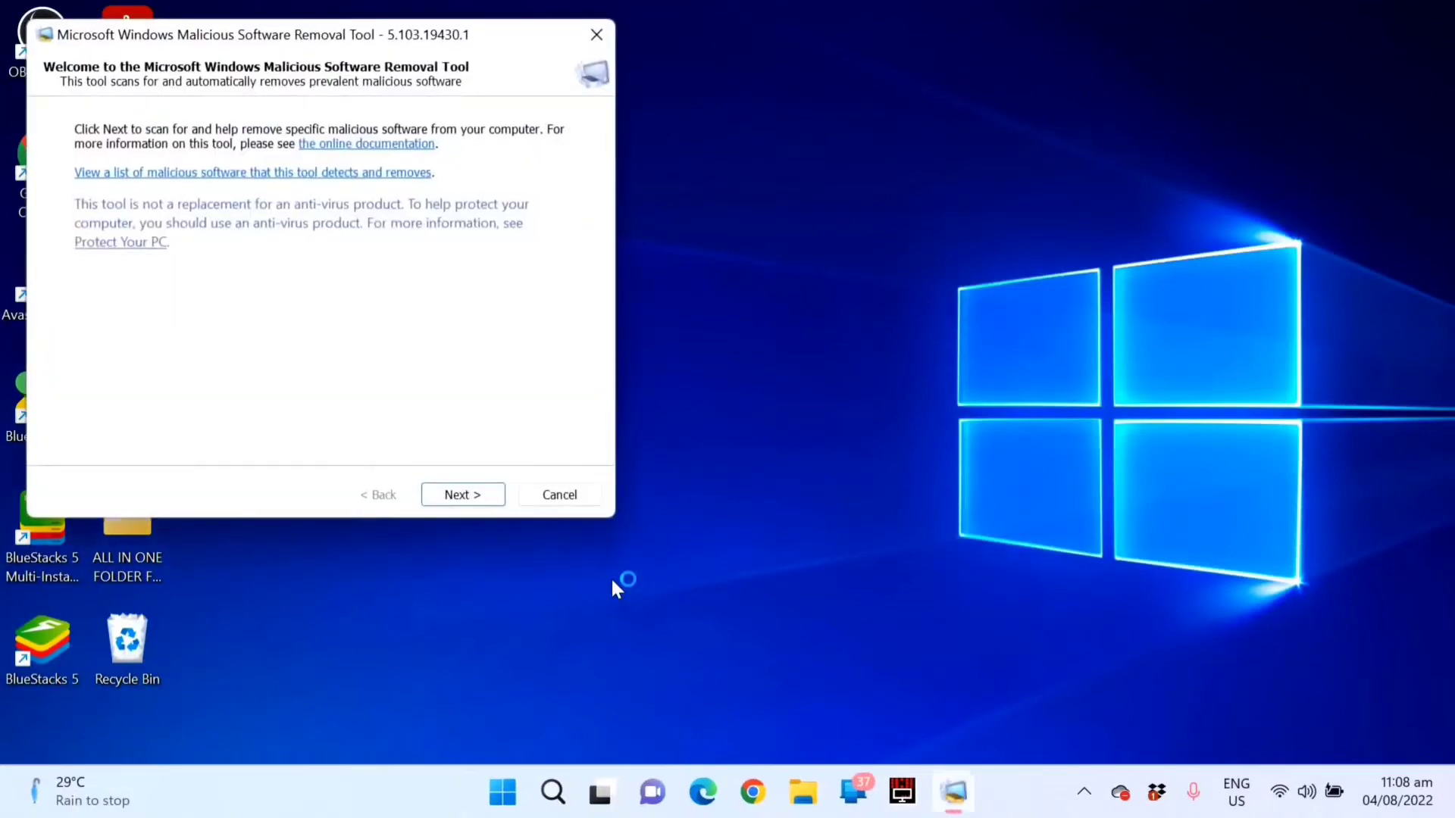
{"action": "left_click_drag", "start_coordinate": [492, 44], "coordinate": [918, 66]}
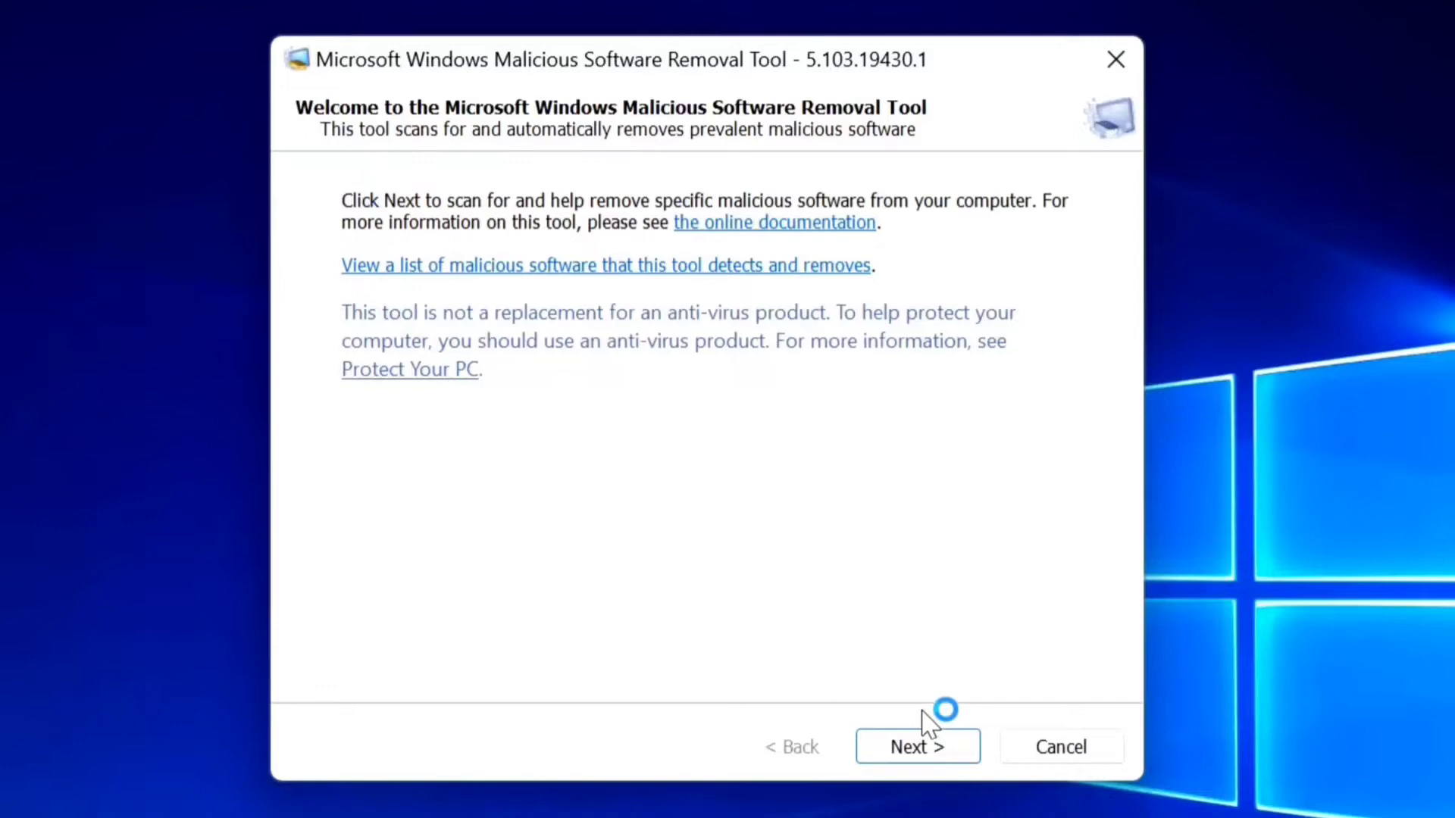
{"action": "left_click", "coordinate": [918, 748]}
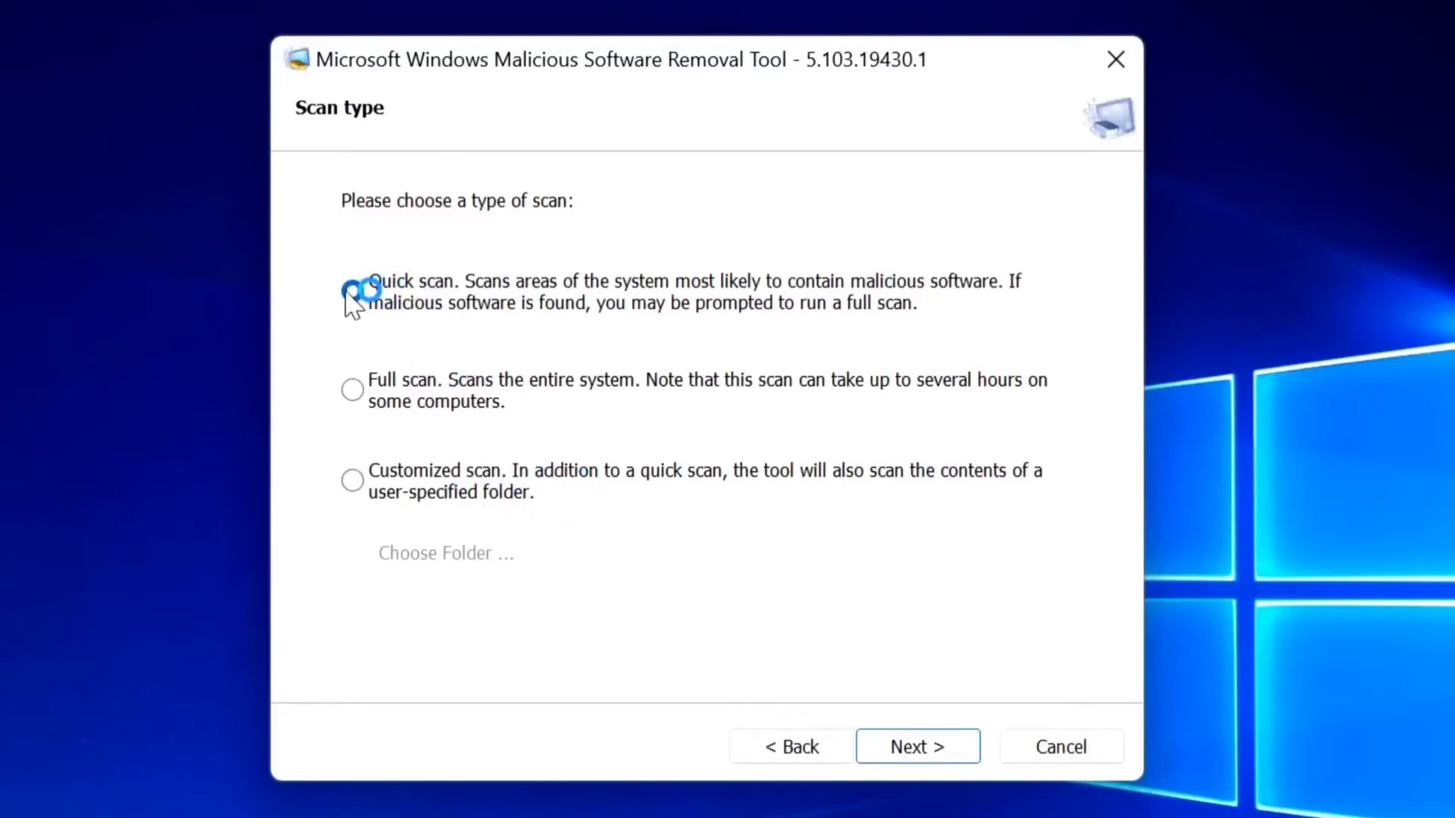
{"action": "left_click", "coordinate": [919, 748]}
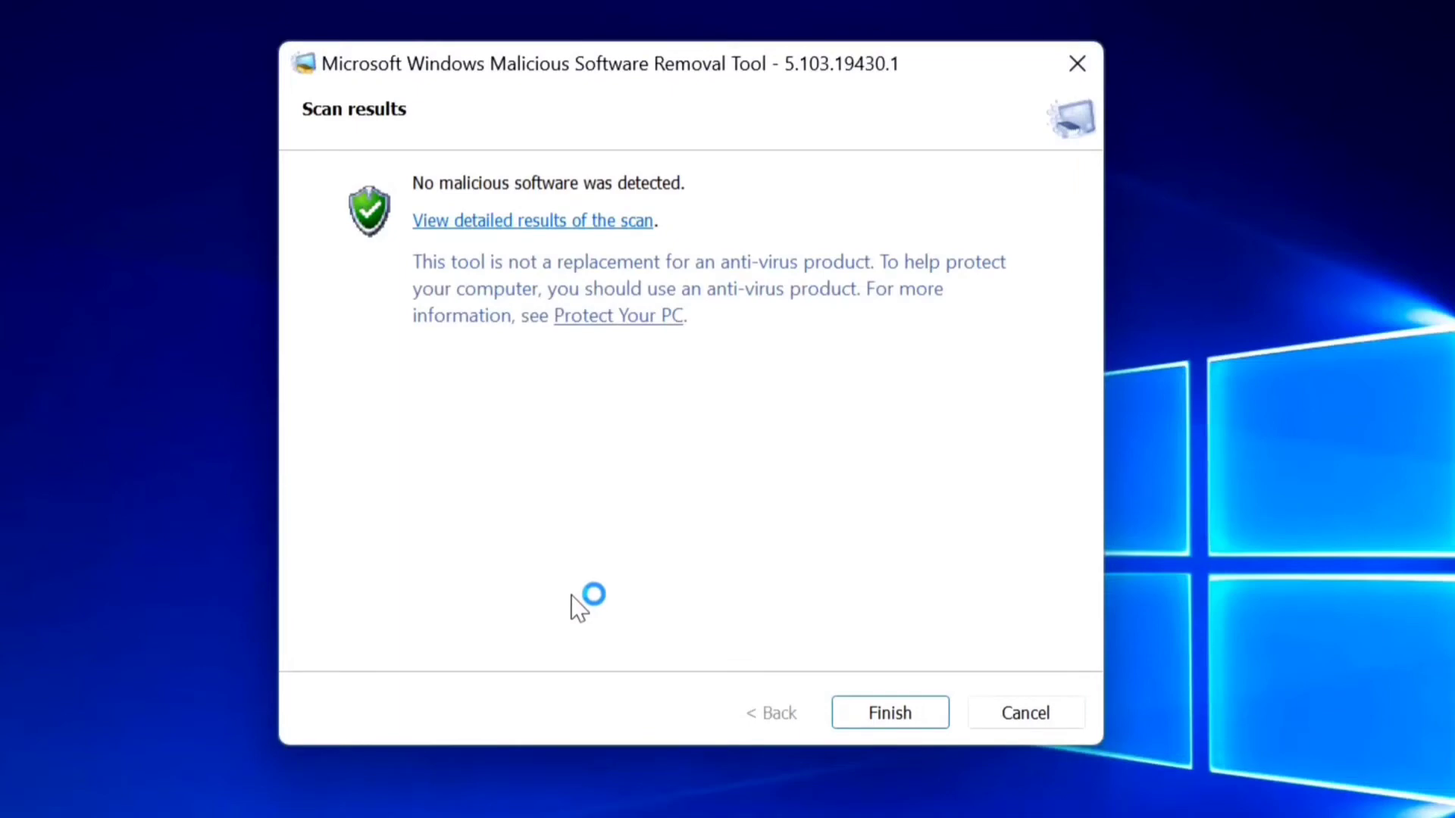
{"action": "left_click", "coordinate": [498, 223]}
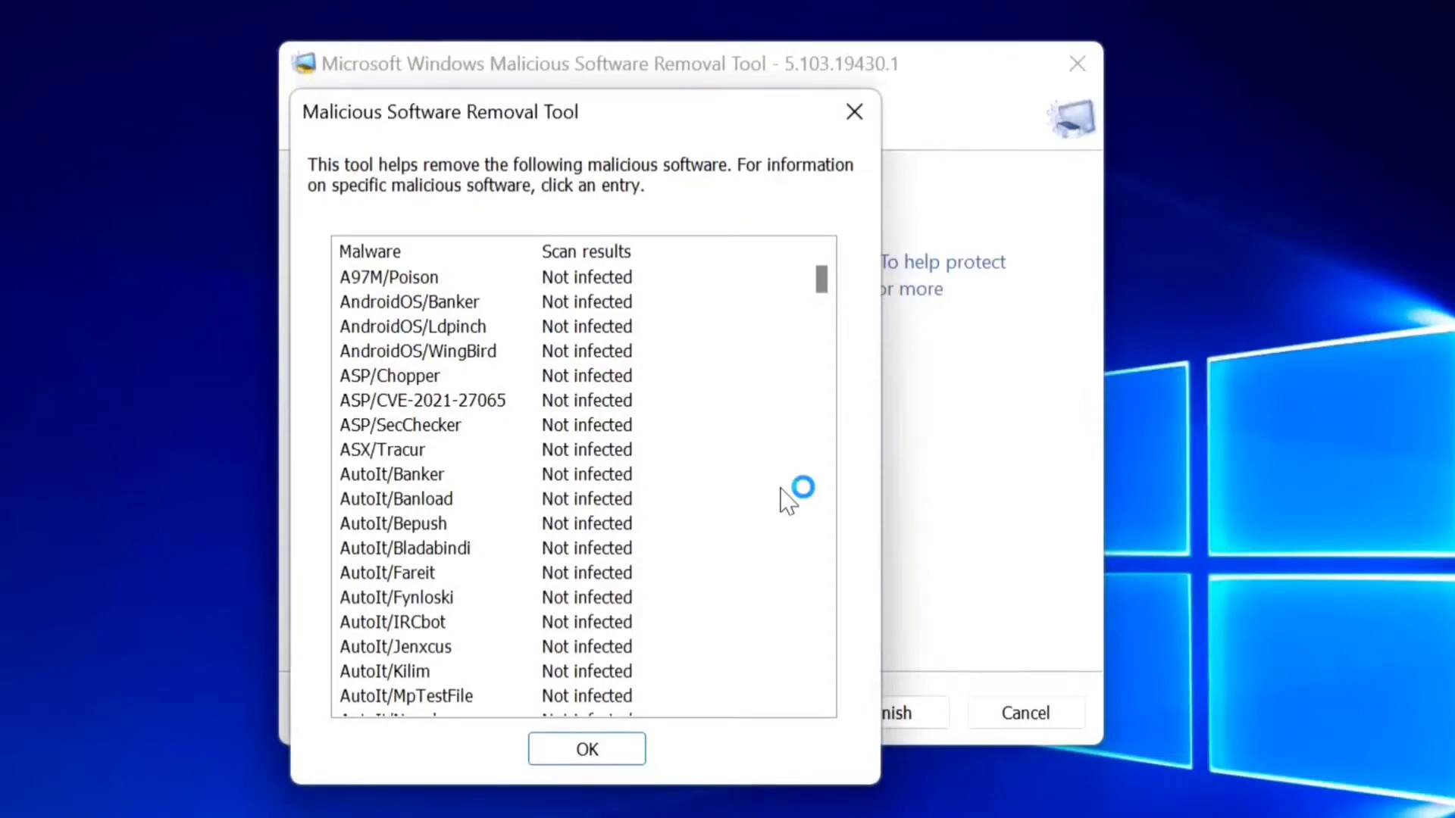
{"action": "scroll", "coordinate": [780, 490], "scroll_direction": "down", "scroll_amount": 3}
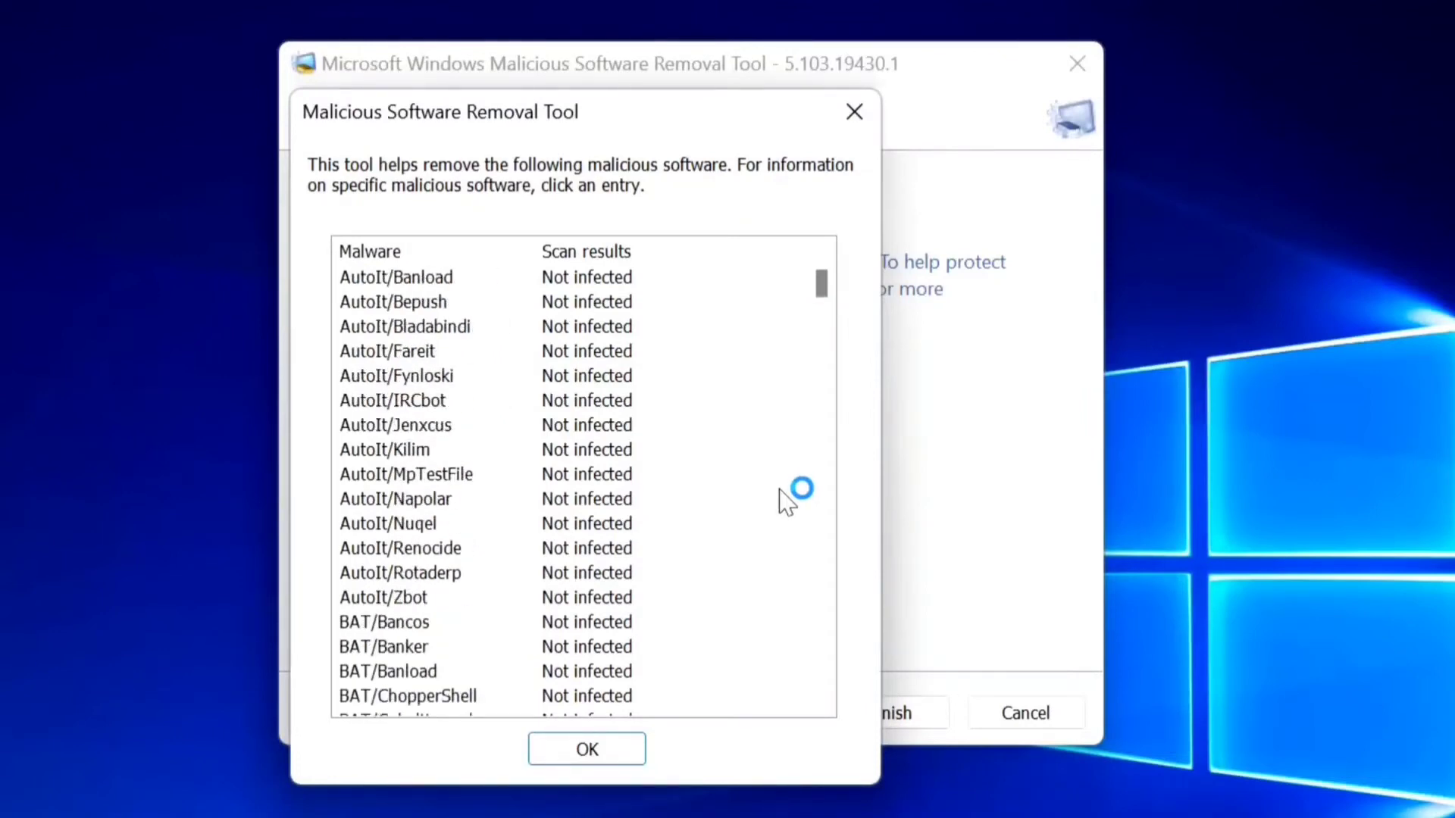
{"action": "scroll", "coordinate": [779, 487], "scroll_direction": "down", "scroll_amount": 6}
{"action": "scroll", "coordinate": [747, 529], "scroll_direction": "down", "scroll_amount": 6}
{"action": "scroll", "coordinate": [737, 545], "scroll_direction": "down", "scroll_amount": 7}
{"action": "scroll", "coordinate": [737, 560], "scroll_direction": "down", "scroll_amount": 4}
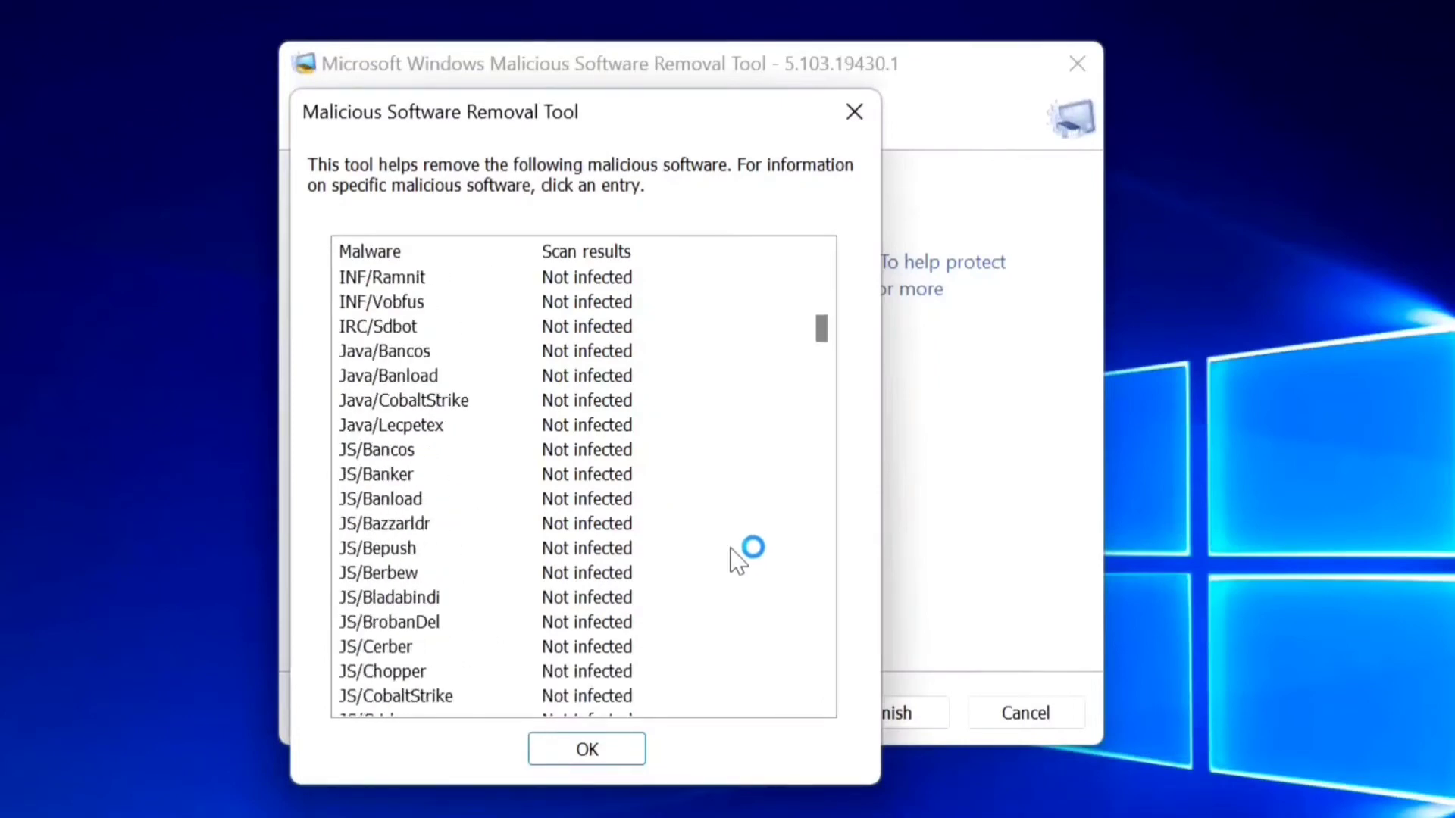
{"action": "scroll", "coordinate": [740, 559], "scroll_direction": "down", "scroll_amount": 5}
{"action": "scroll", "coordinate": [730, 561], "scroll_direction": "down", "scroll_amount": 5}
{"action": "scroll", "coordinate": [735, 568], "scroll_direction": "down", "scroll_amount": 4}
{"action": "scroll", "coordinate": [730, 578], "scroll_direction": "down", "scroll_amount": 6}
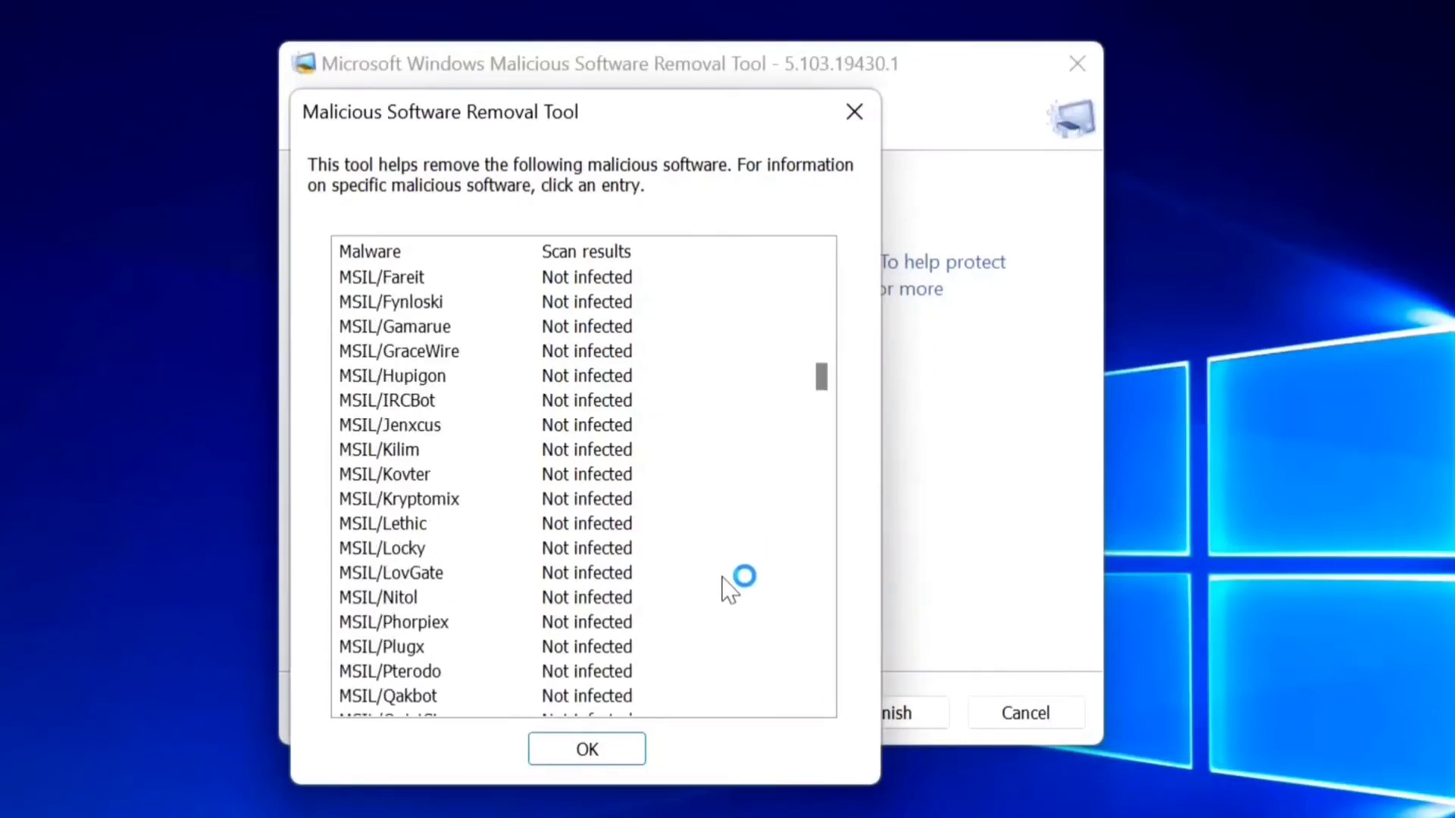
{"action": "scroll", "coordinate": [730, 584], "scroll_direction": "down", "scroll_amount": 7}
{"action": "scroll", "coordinate": [737, 594], "scroll_direction": "down", "scroll_amount": 8}
{"action": "scroll", "coordinate": [738, 621], "scroll_direction": "down", "scroll_amount": 7}
{"action": "scroll", "coordinate": [728, 638], "scroll_direction": "down", "scroll_amount": 6}
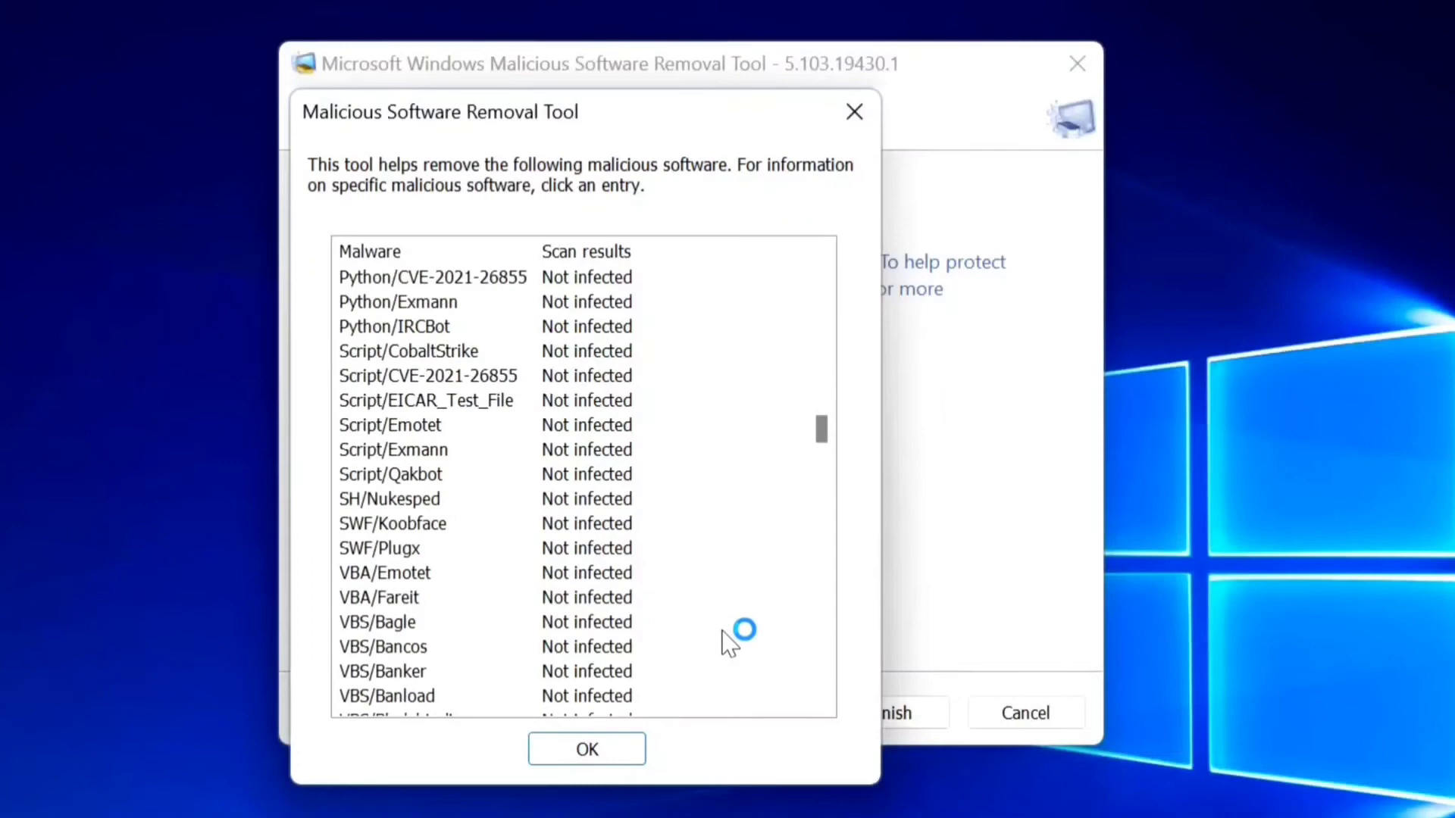
{"action": "scroll", "coordinate": [727, 637], "scroll_direction": "down", "scroll_amount": 7}
{"action": "scroll", "coordinate": [730, 650], "scroll_direction": "down", "scroll_amount": 6}
{"action": "scroll", "coordinate": [737, 659], "scroll_direction": "down", "scroll_amount": 6}
{"action": "scroll", "coordinate": [729, 663], "scroll_direction": "down", "scroll_amount": 3}
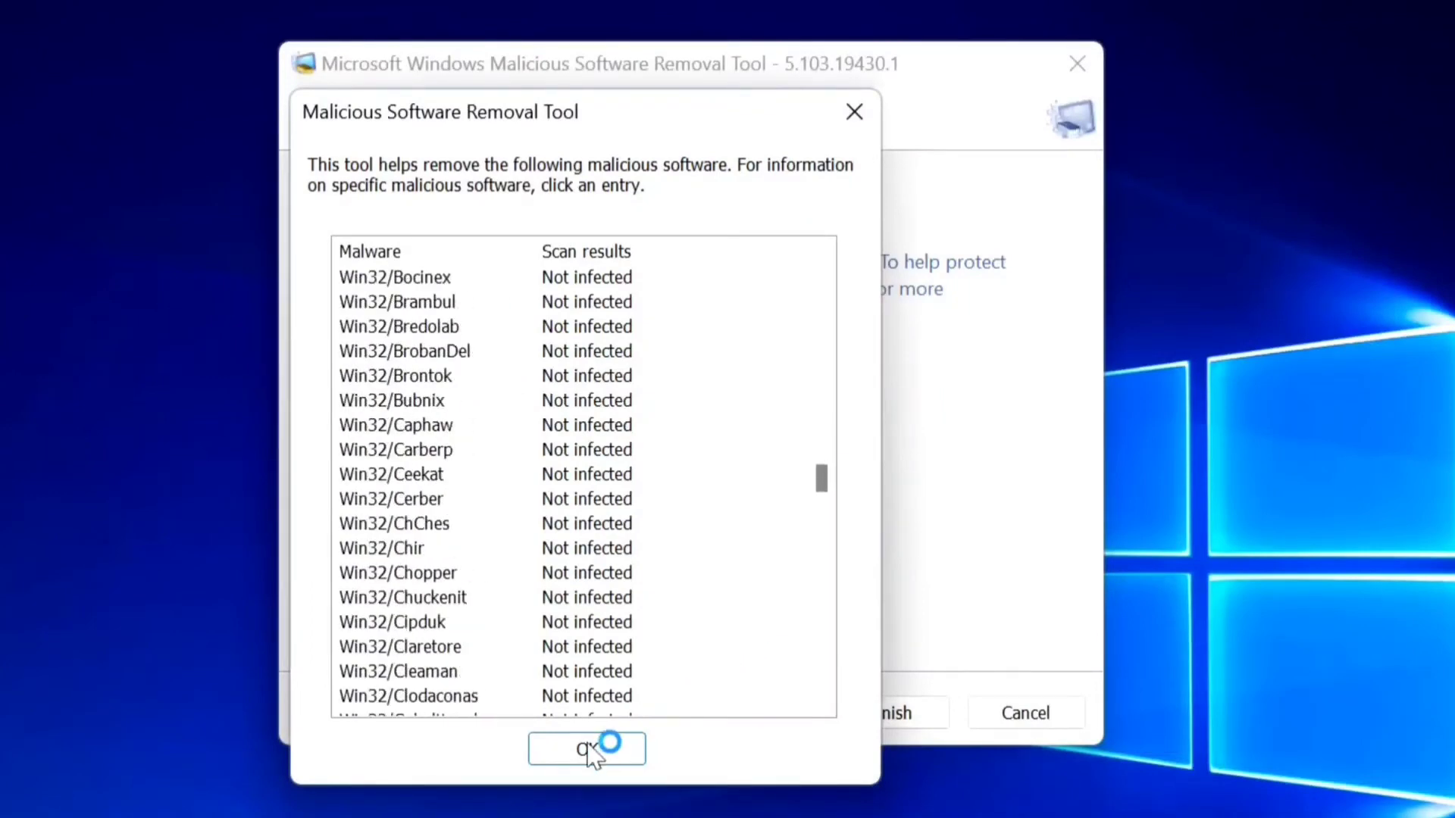
{"action": "left_click", "coordinate": [586, 748]}
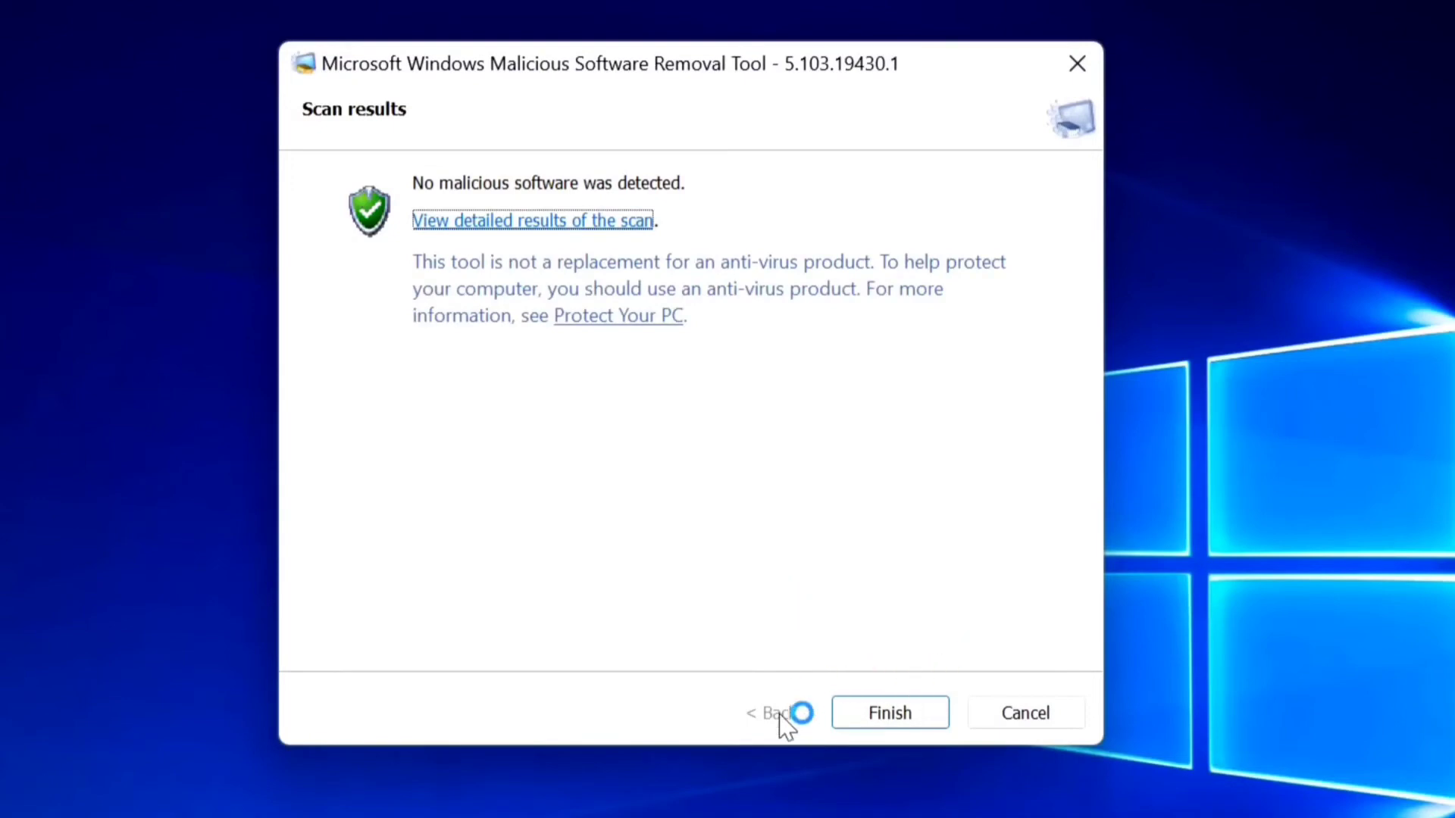
Step: Finish the clean scan and close the Malicious Software Removal Tool
{"action": "left_click", "coordinate": [876, 718]}
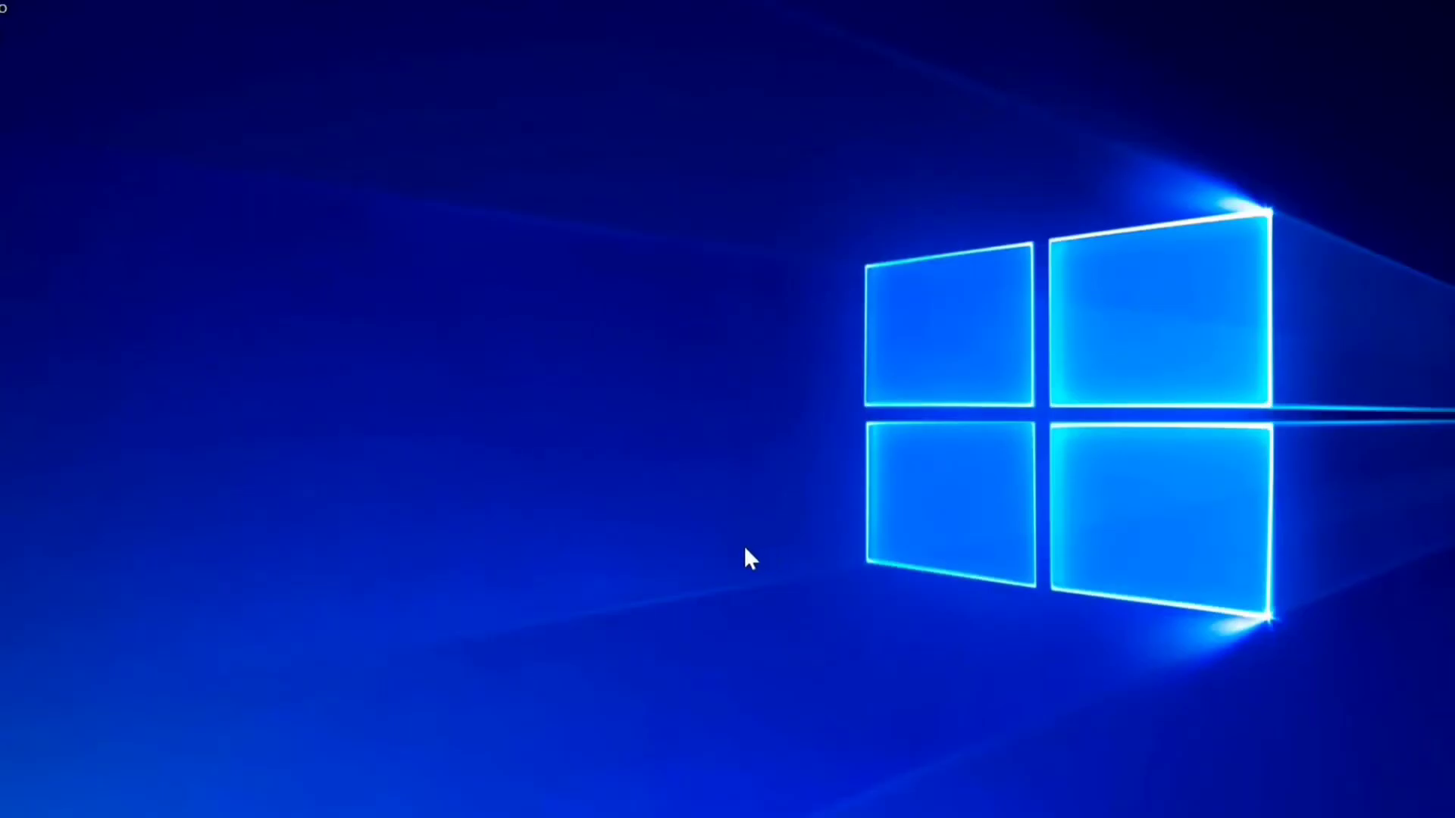